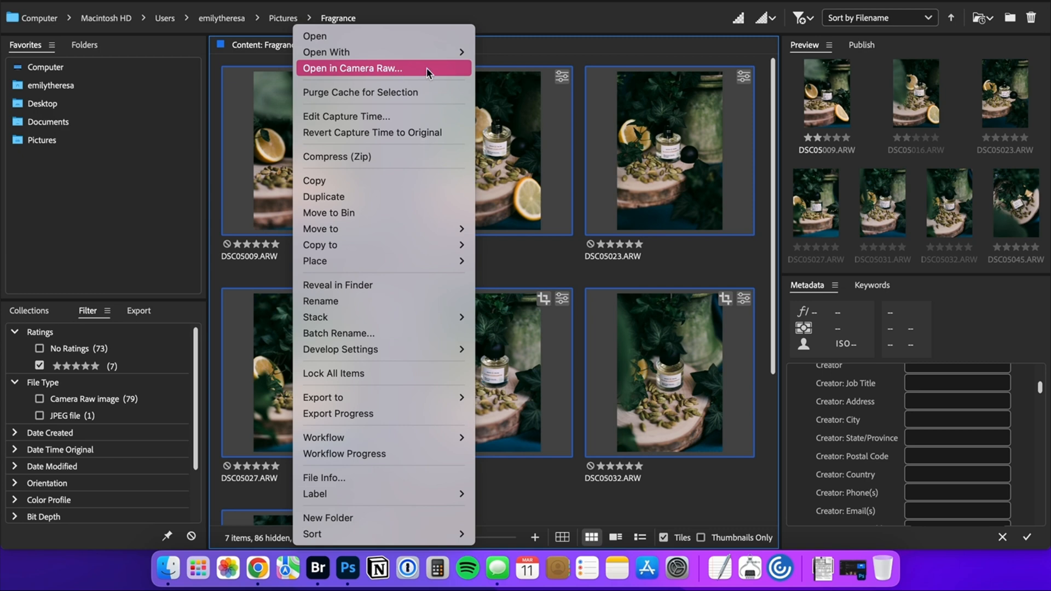
Open the selected fragrance photos in Camera Raw and apply the Adobe Default preset to the first photo.
click(426, 72)
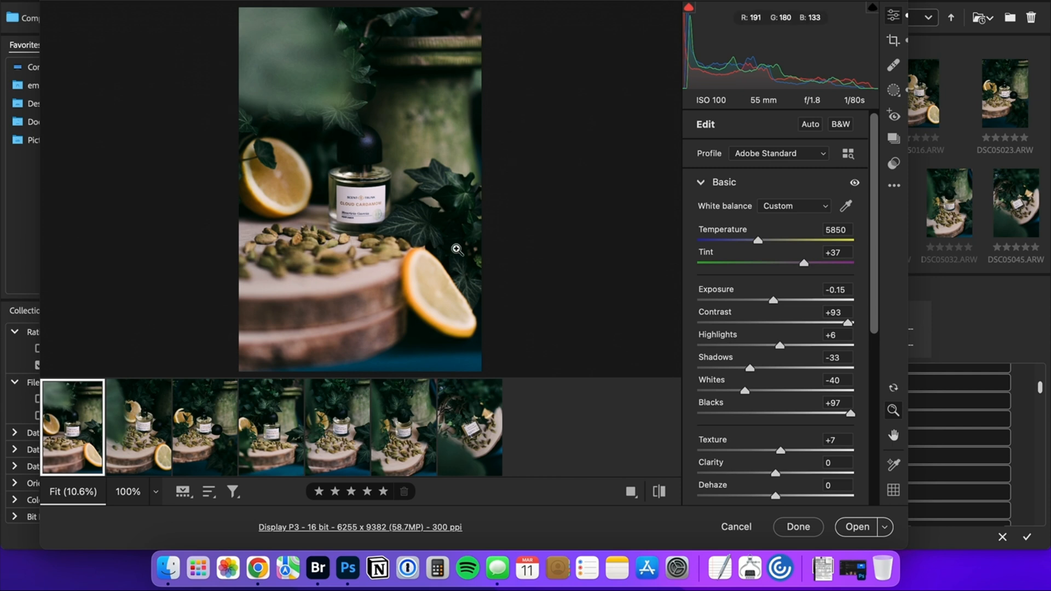
click(895, 165)
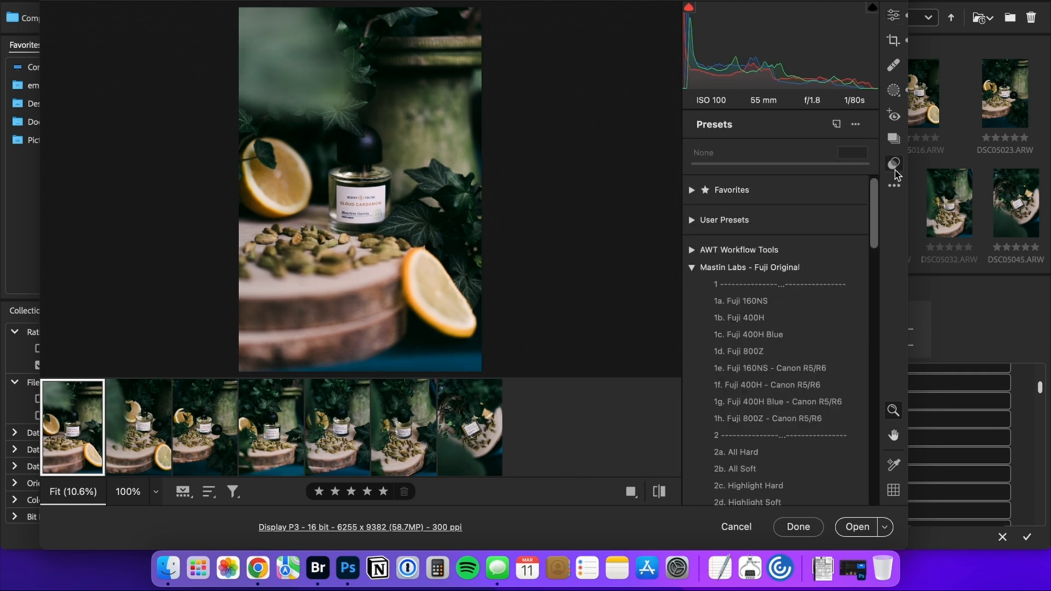
click(691, 267)
click(692, 190)
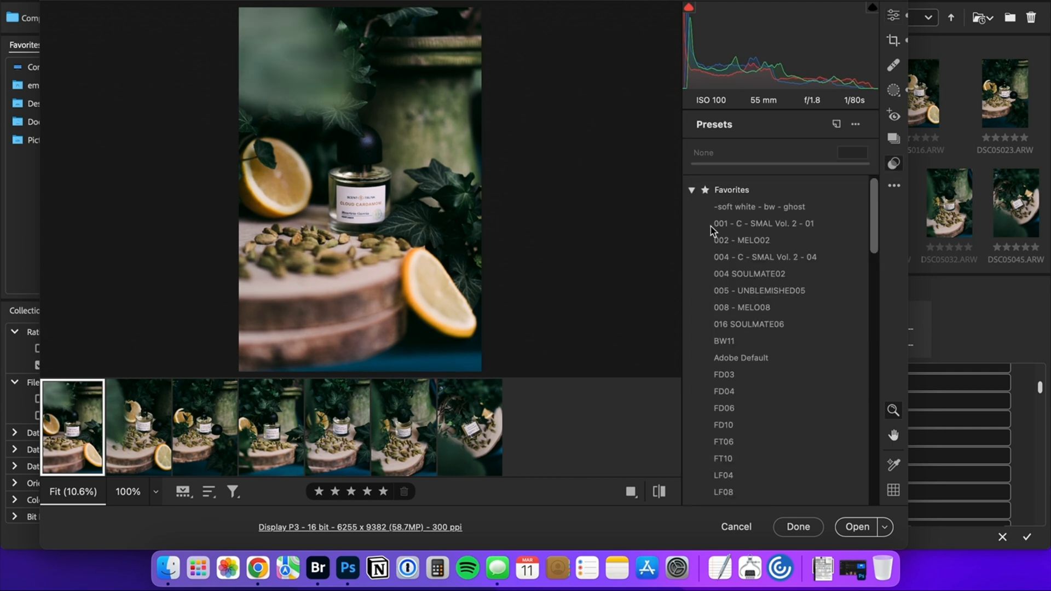
click(756, 357)
click(692, 190)
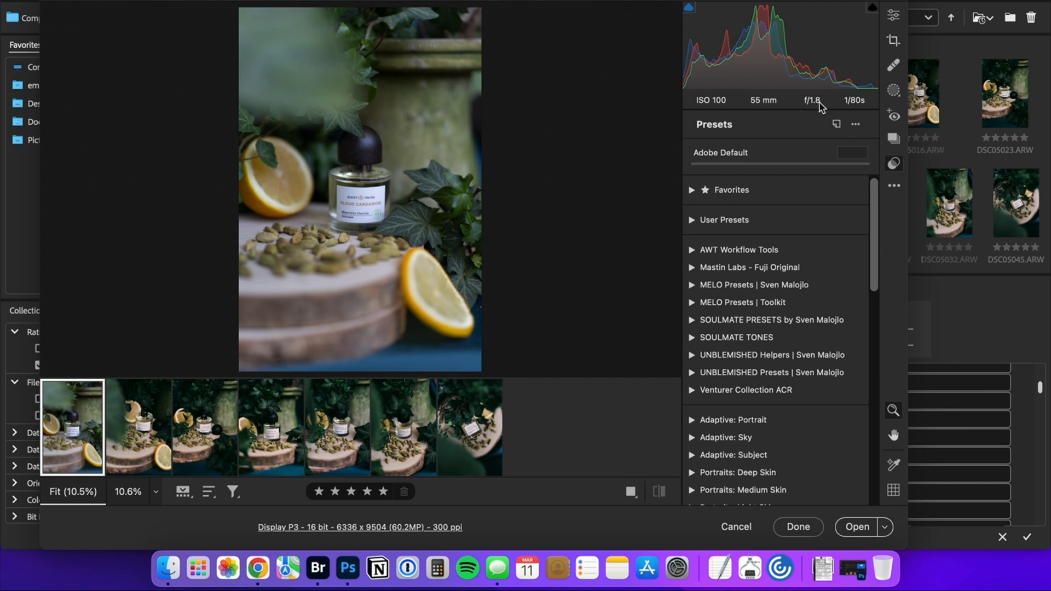
Straighten the first photo slightly by adjusting the crop angle.
click(895, 44)
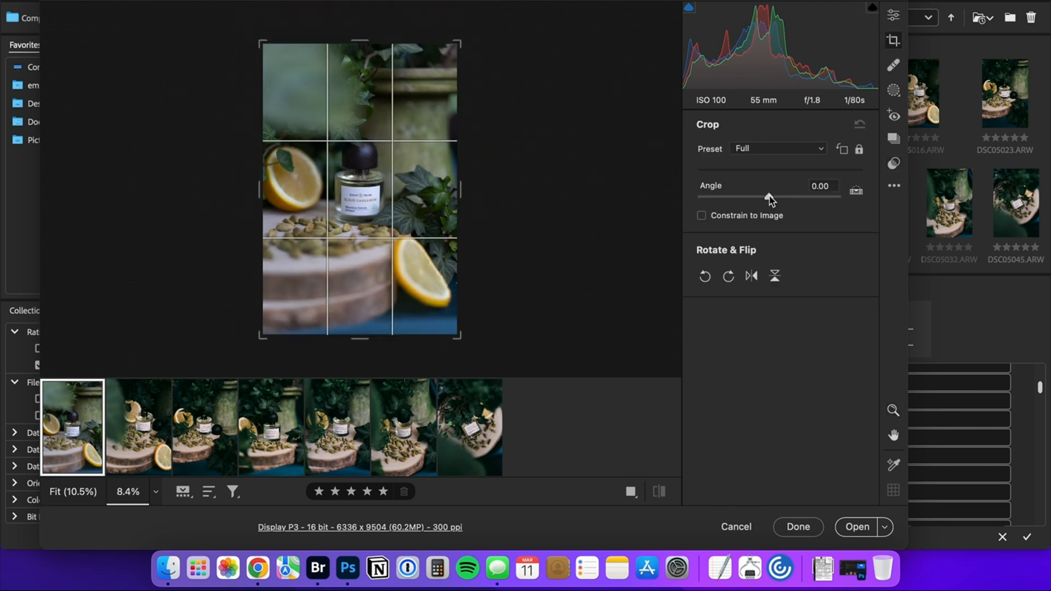
drag(769, 195, 768, 196)
click(893, 16)
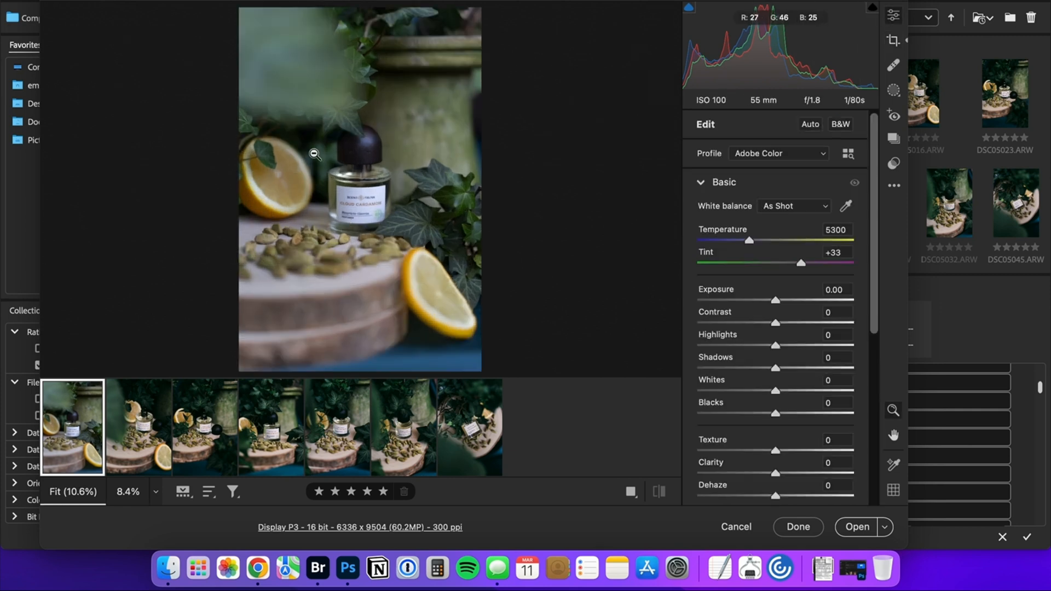
Examine the perfume bottle and its label up close.
alt+click(357, 204)
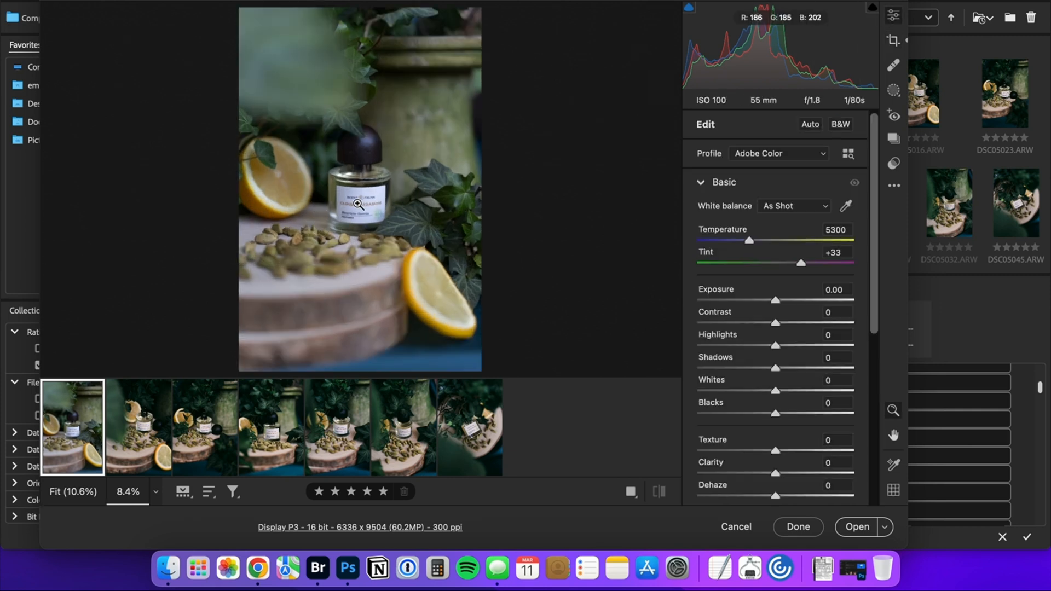
scroll(361, 204, up, 10)
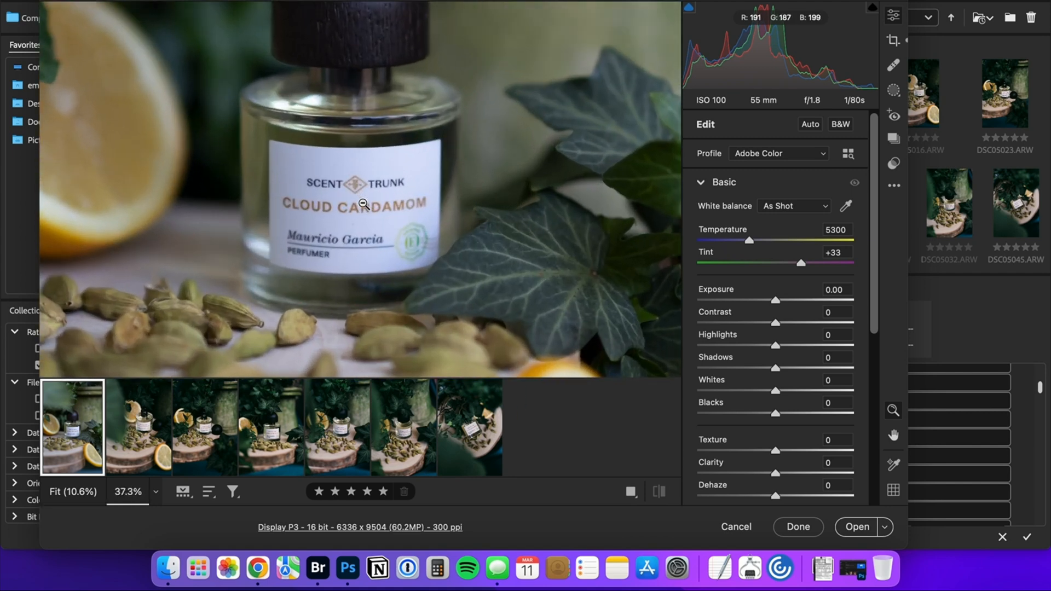
scroll(362, 204, up, 6)
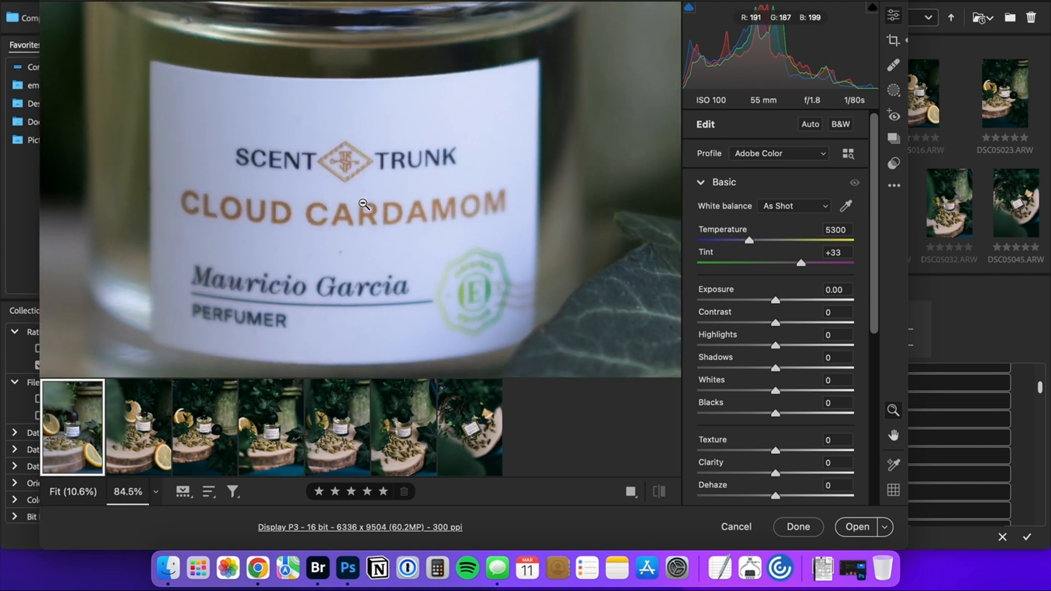
scroll(363, 204, down, 8)
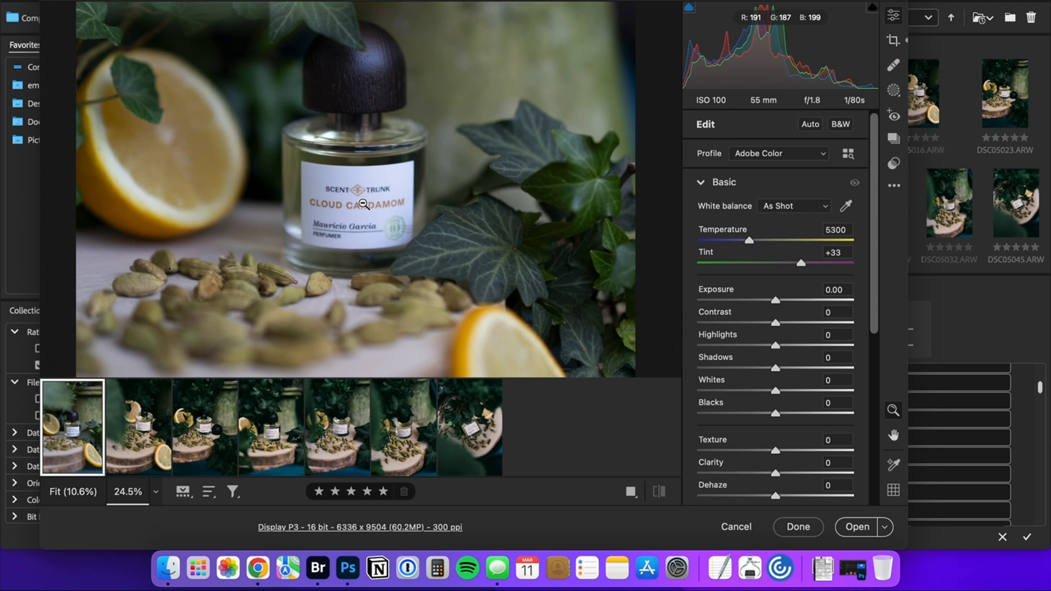
scroll(363, 204, down, 1)
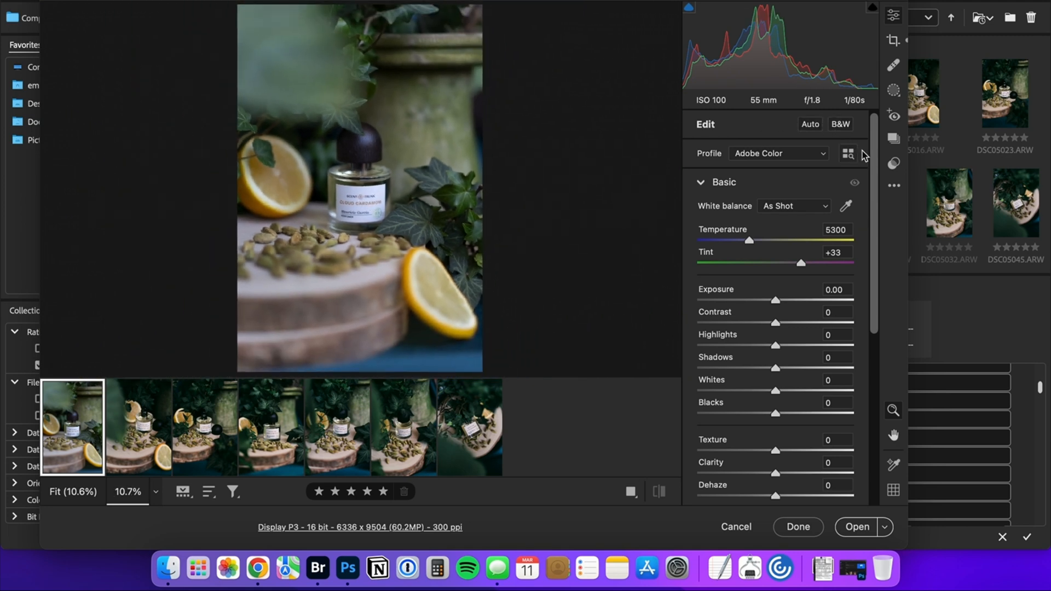
Browse the preset groups, including AWT Workflow Tools, and preview the Seasons: Autumn presets on the photo.
click(891, 166)
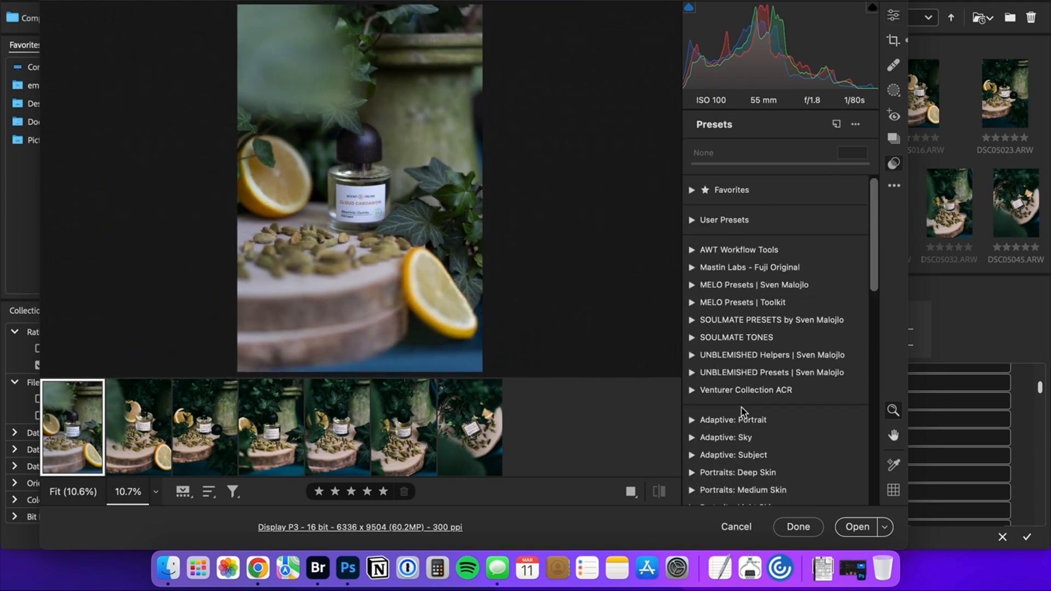
click(692, 221)
click(691, 220)
click(692, 250)
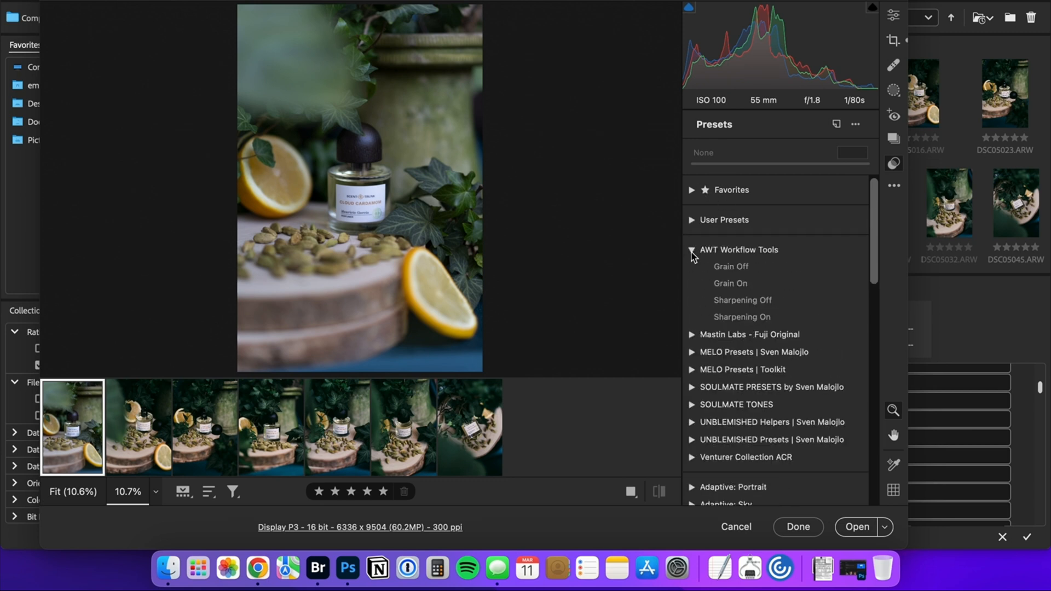
click(692, 251)
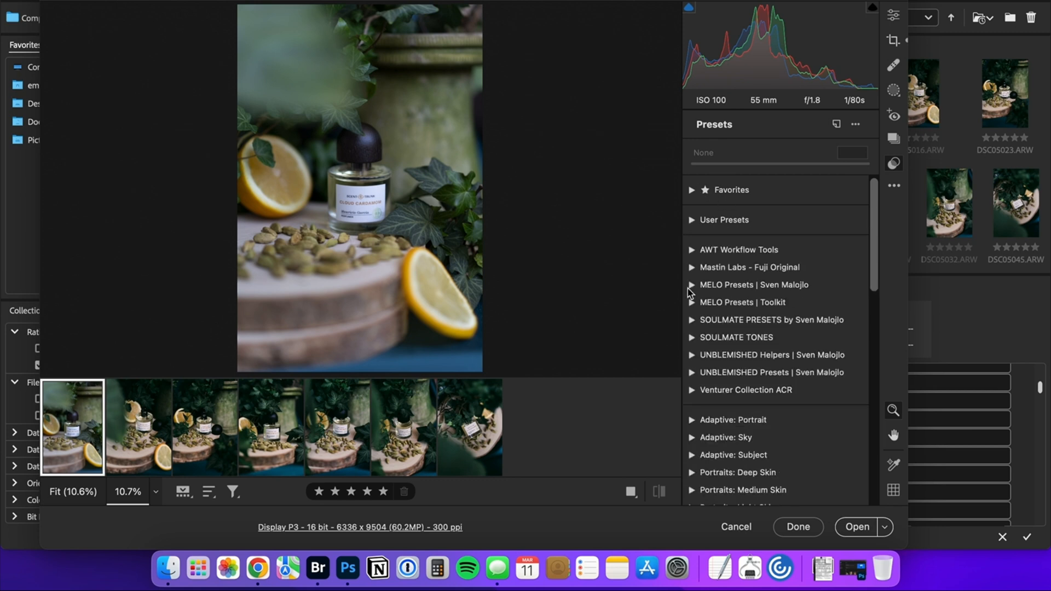
click(690, 285)
click(688, 286)
drag(873, 257, 876, 392)
click(692, 260)
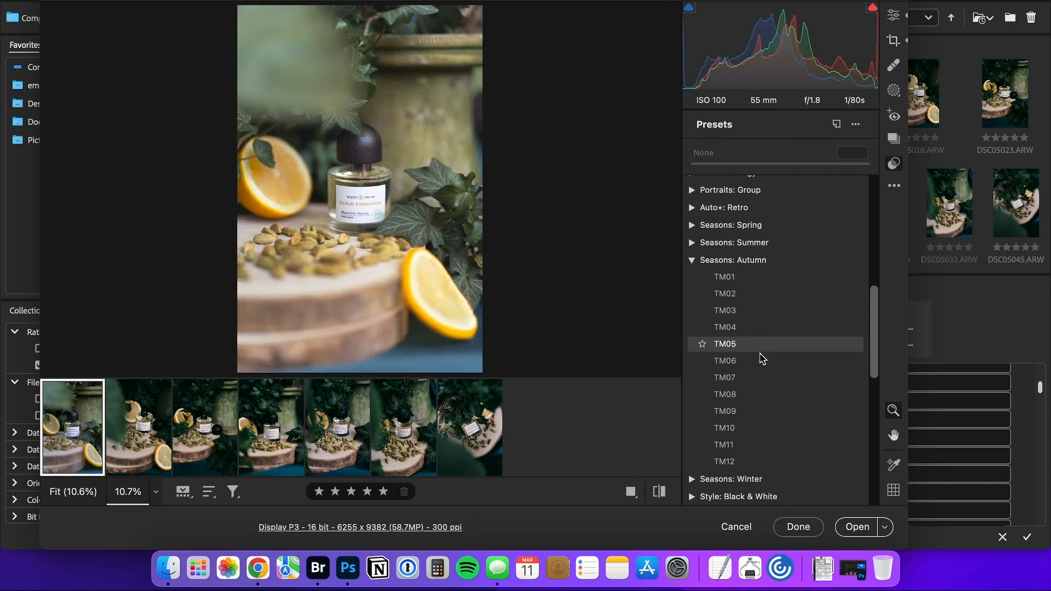
click(692, 260)
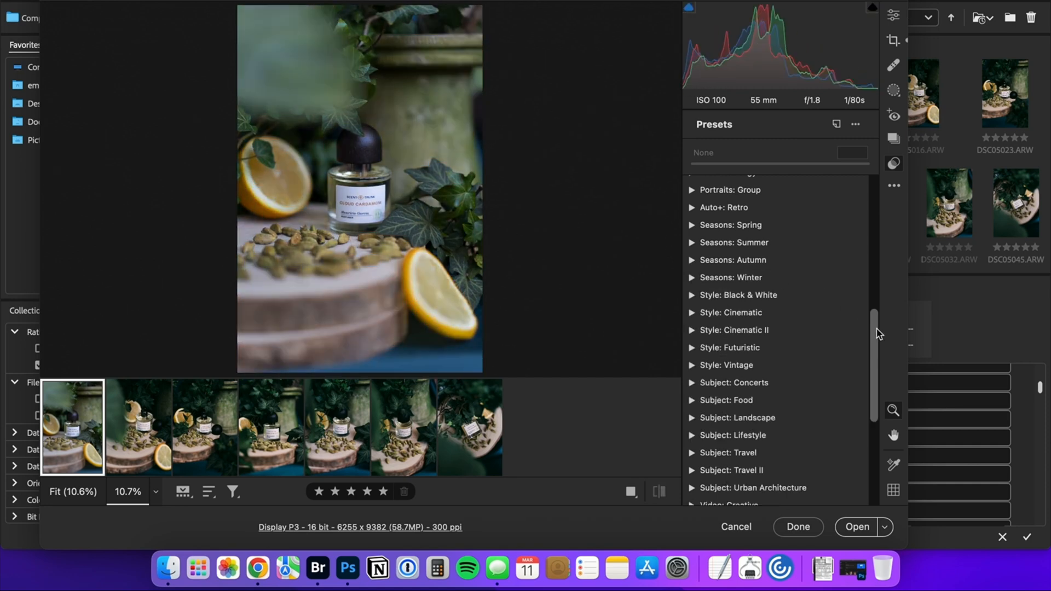
scroll(874, 335, up, 1)
drag(874, 335, 877, 202)
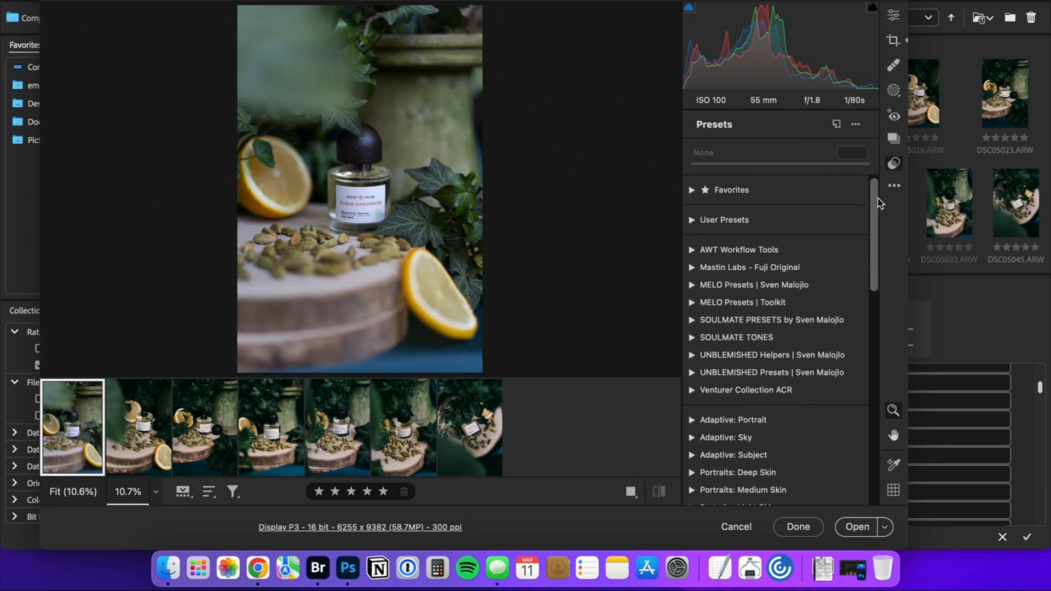
Apply the 1d. Fuji 800Z preset from the Mastin Labs - Fuji Original group.
click(691, 268)
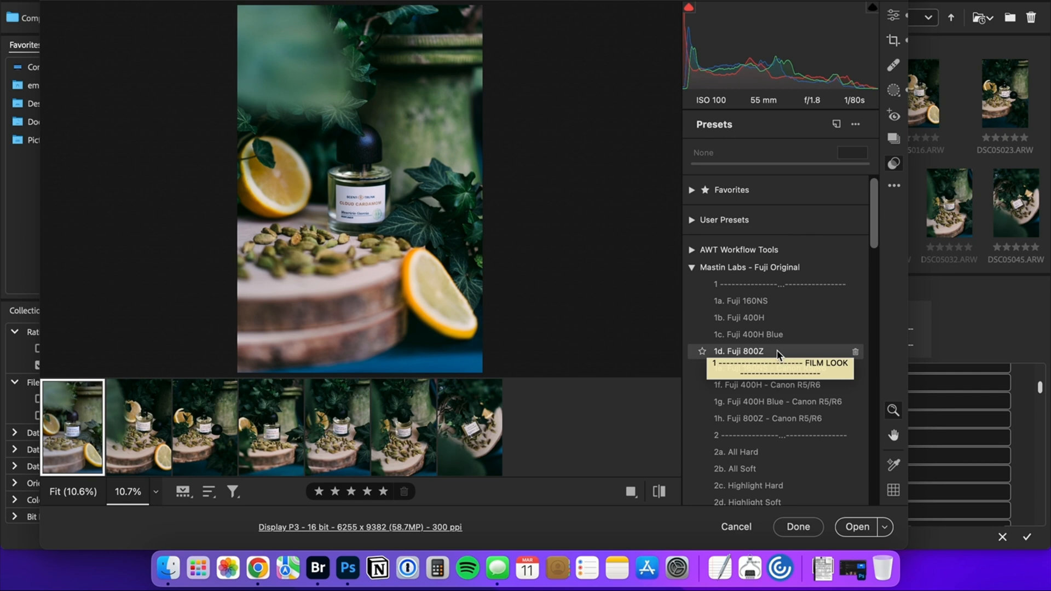
click(777, 351)
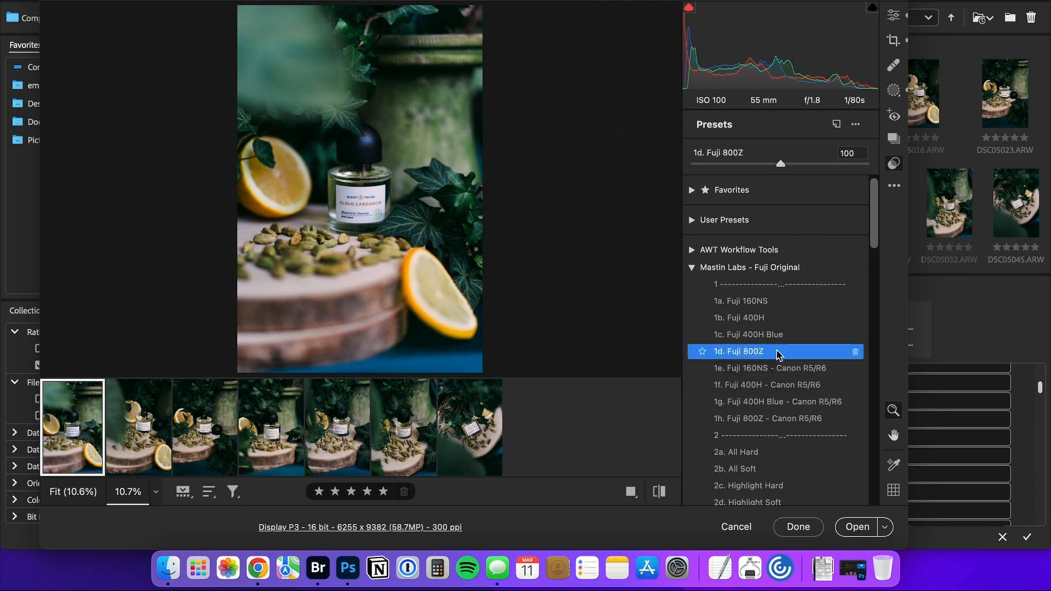
Set the photo's white balance to Auto and adjust its tint to +34.
click(895, 18)
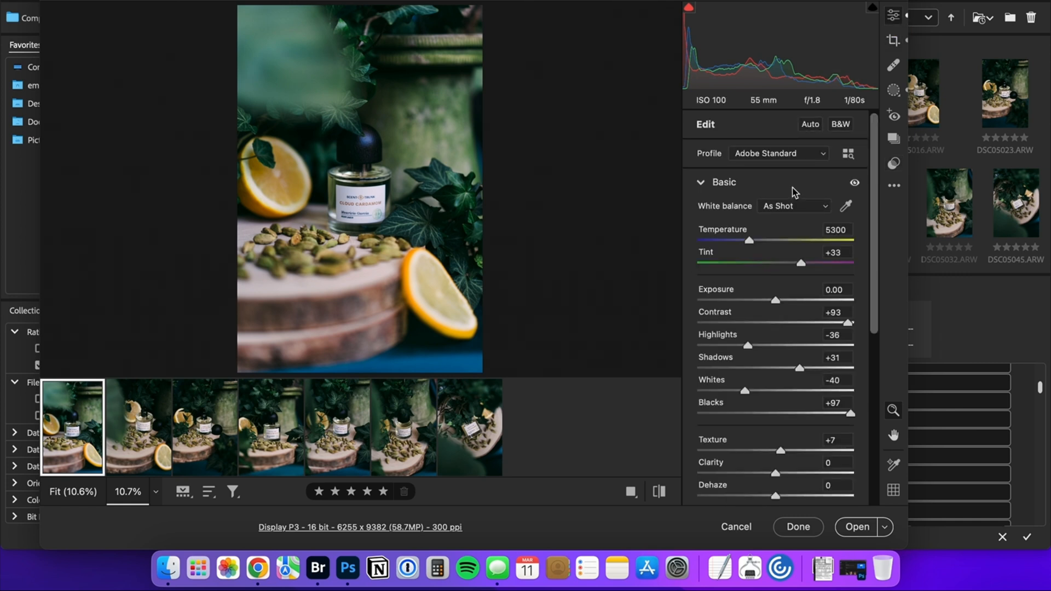
click(795, 206)
click(795, 218)
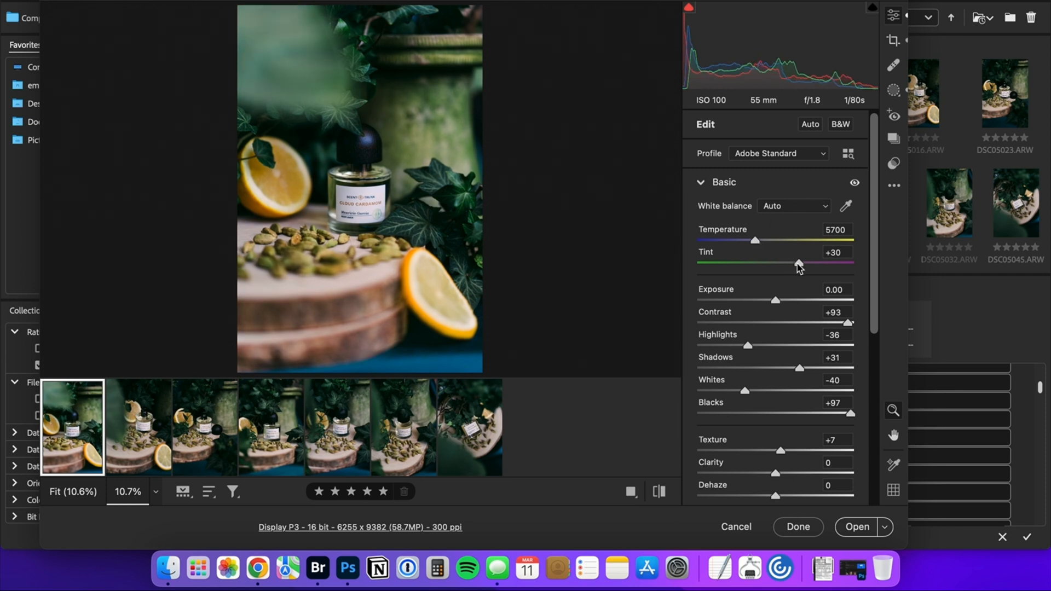
drag(799, 266, 803, 265)
Reduce the photo's saturation to -28.
scroll(751, 290, down, 3)
scroll(750, 295, down, 2)
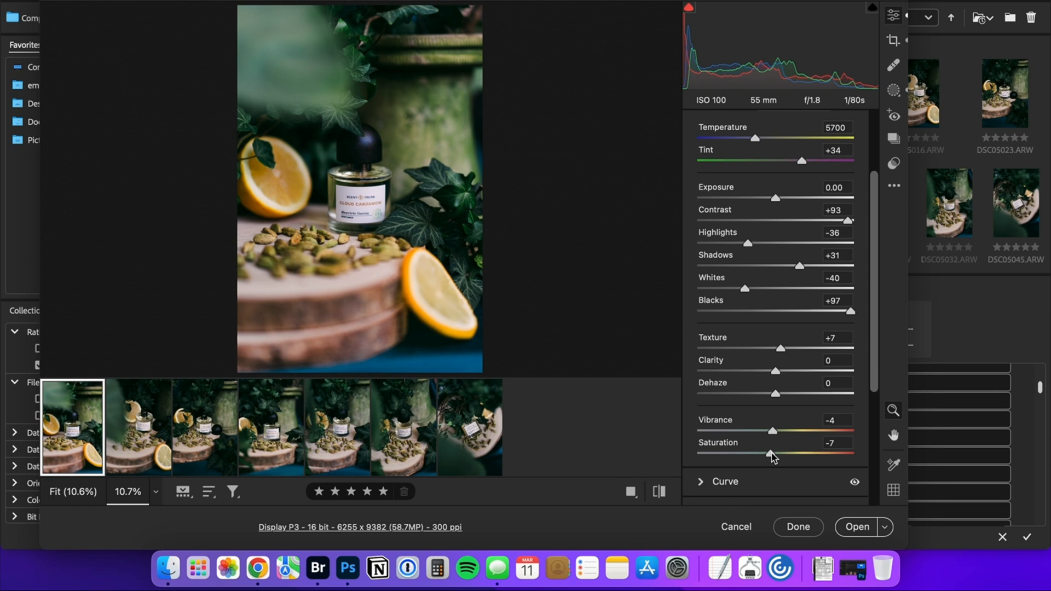
drag(771, 452, 754, 453)
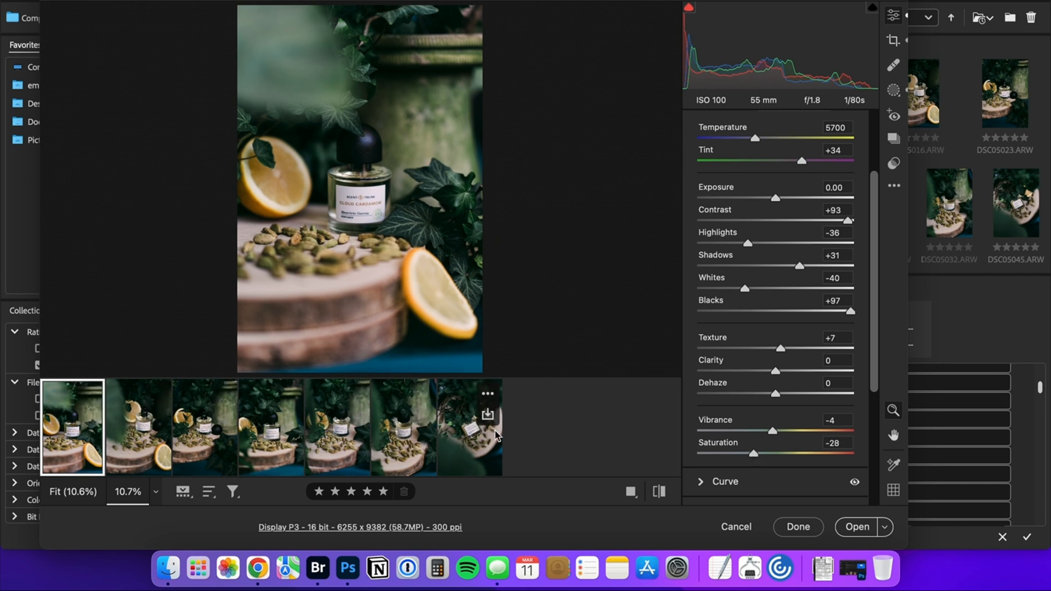
Set the photo's basic adjustments to temperature 5850, shadows -36, exposure -0.20 and highlights -4.
scroll(827, 332, up, 5)
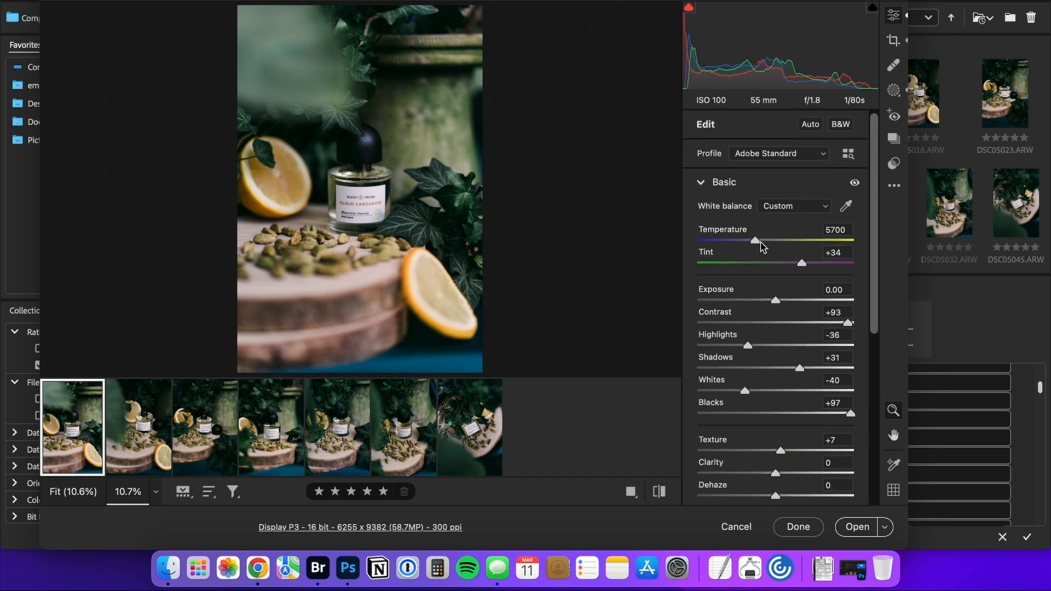
drag(757, 243, 761, 246)
drag(800, 371, 747, 369)
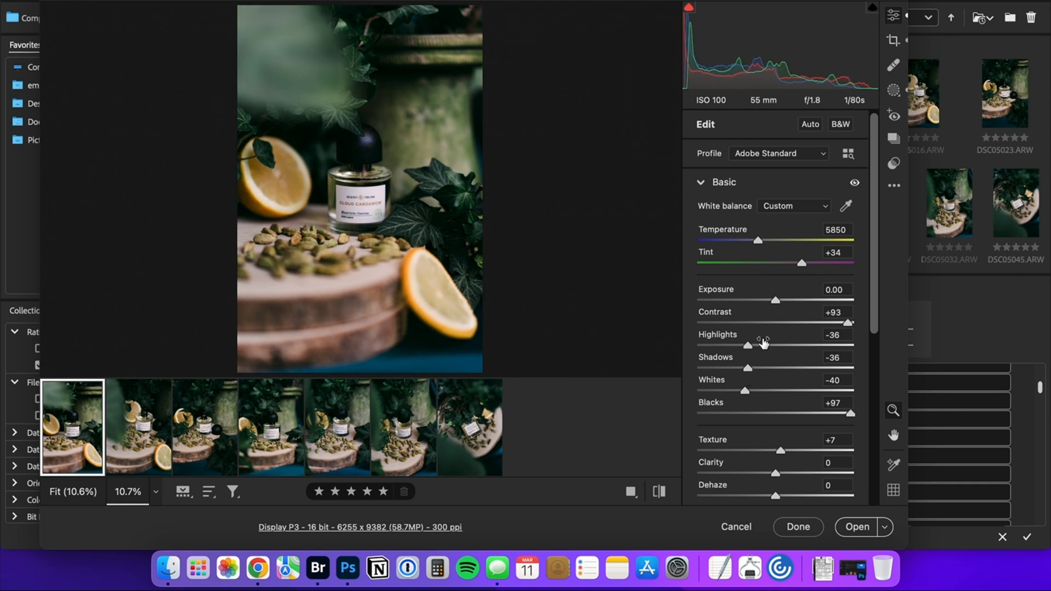
drag(776, 300, 772, 301)
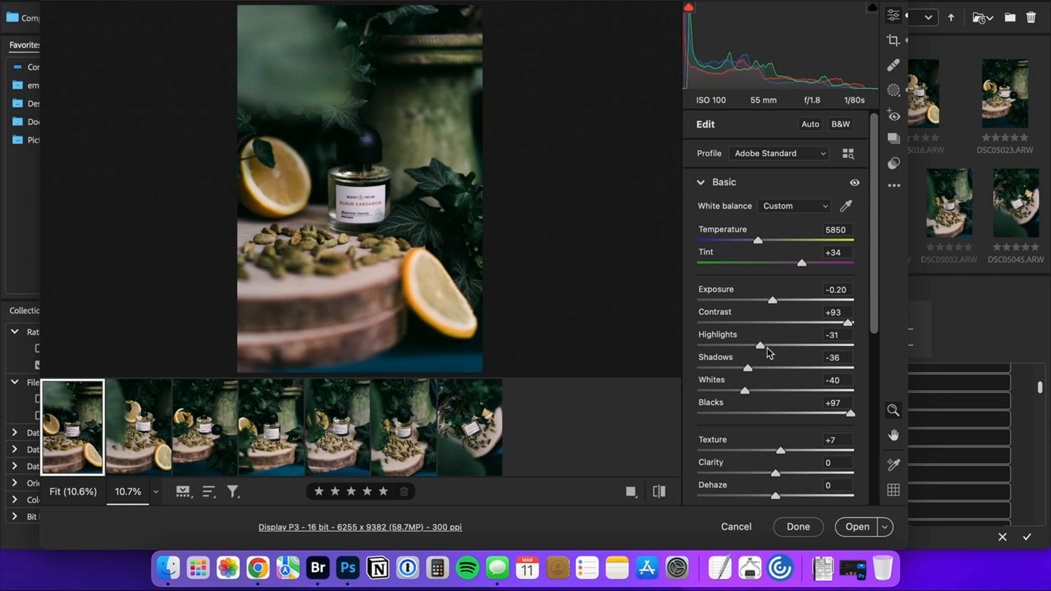
drag(767, 348, 775, 348)
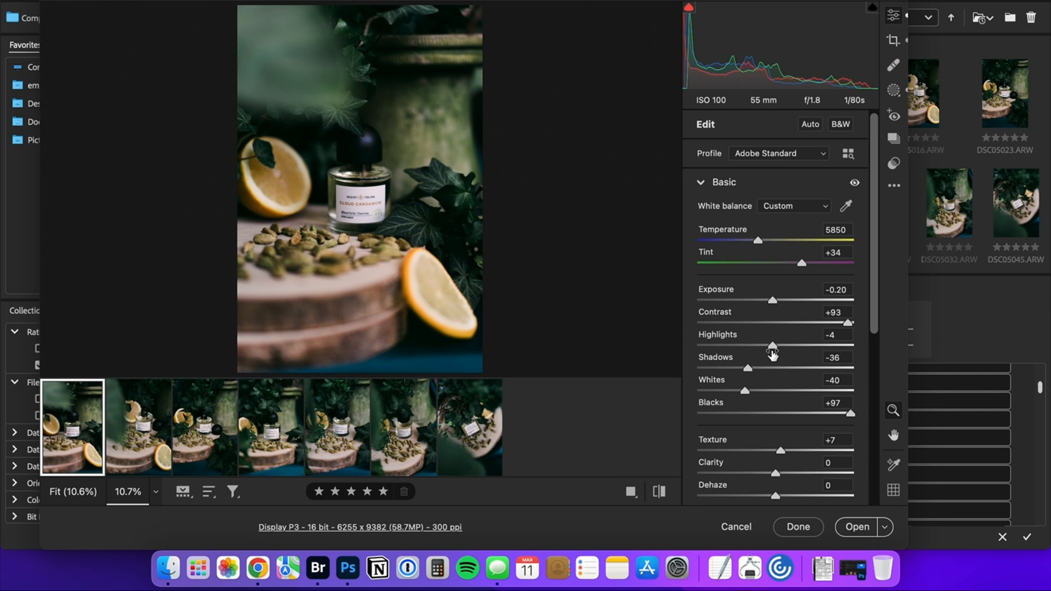
Compare the first photo's edit with other photos in the series.
click(140, 452)
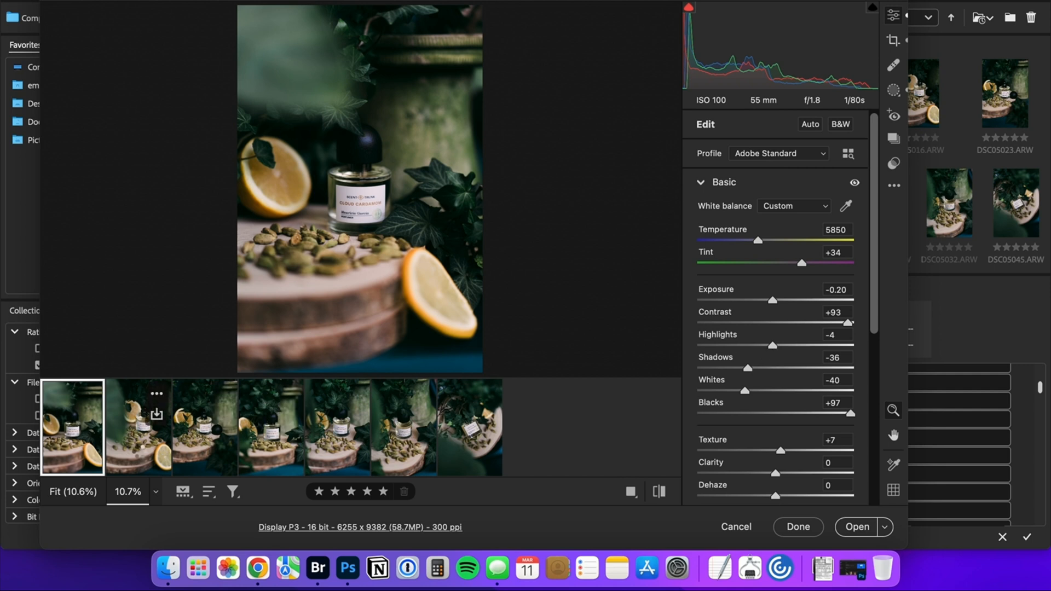
click(197, 456)
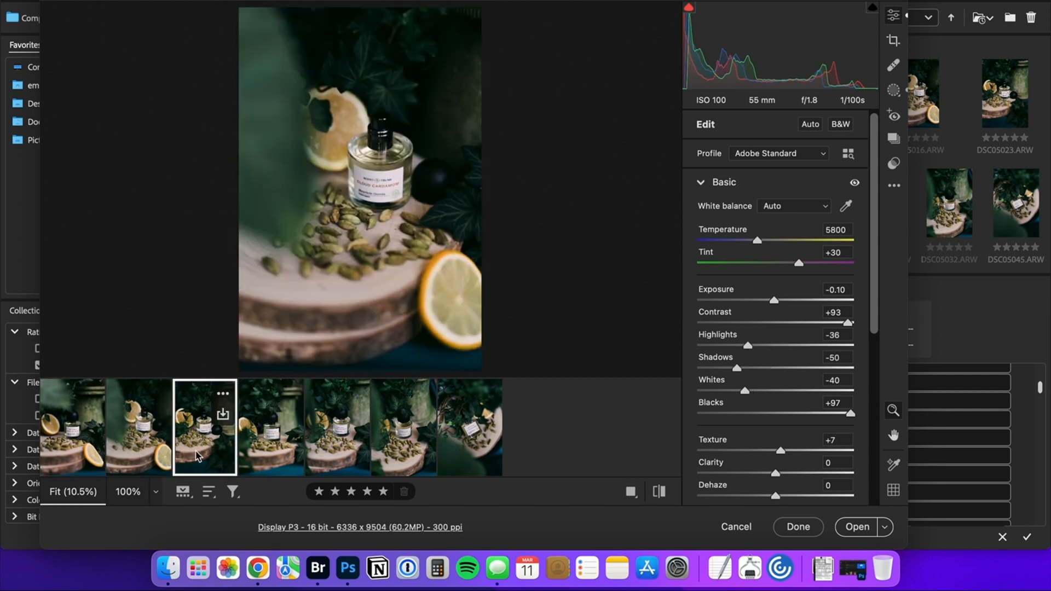
click(271, 457)
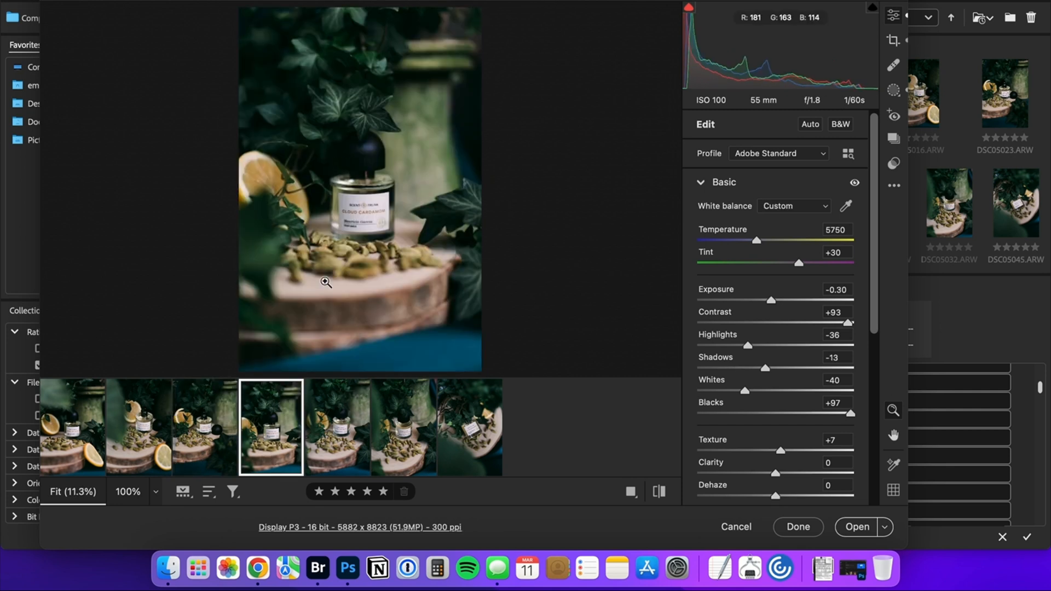
click(63, 457)
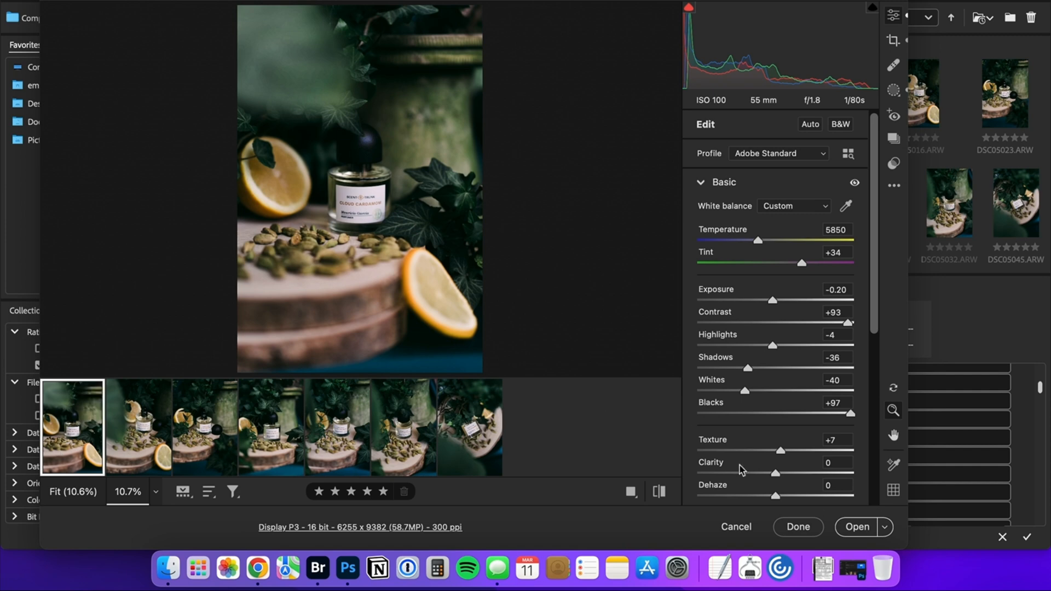
Open the adjusted first photo in Photoshop.
click(856, 530)
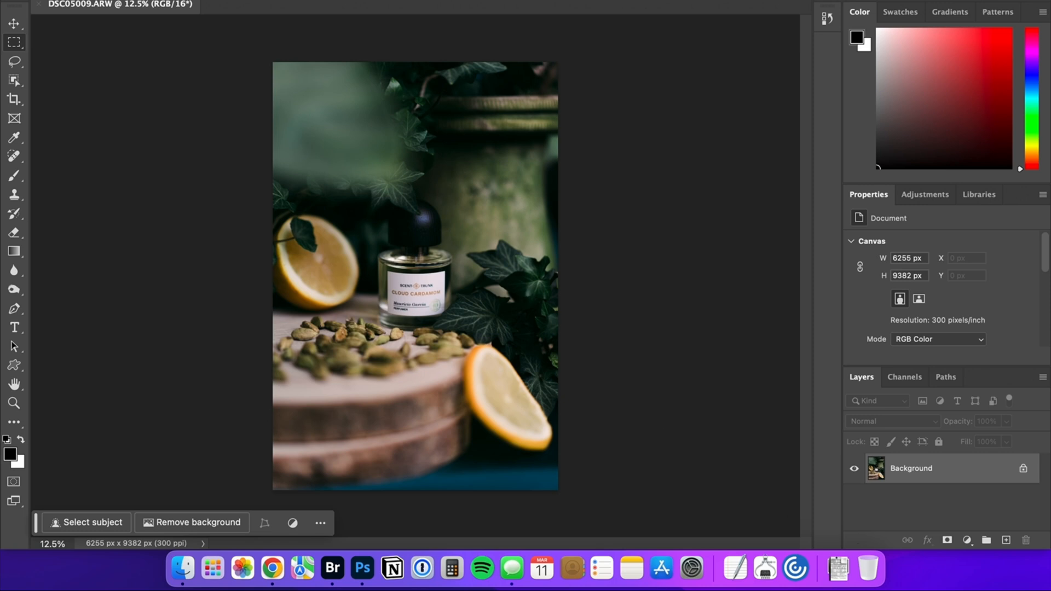
click(204, 1)
click(224, 28)
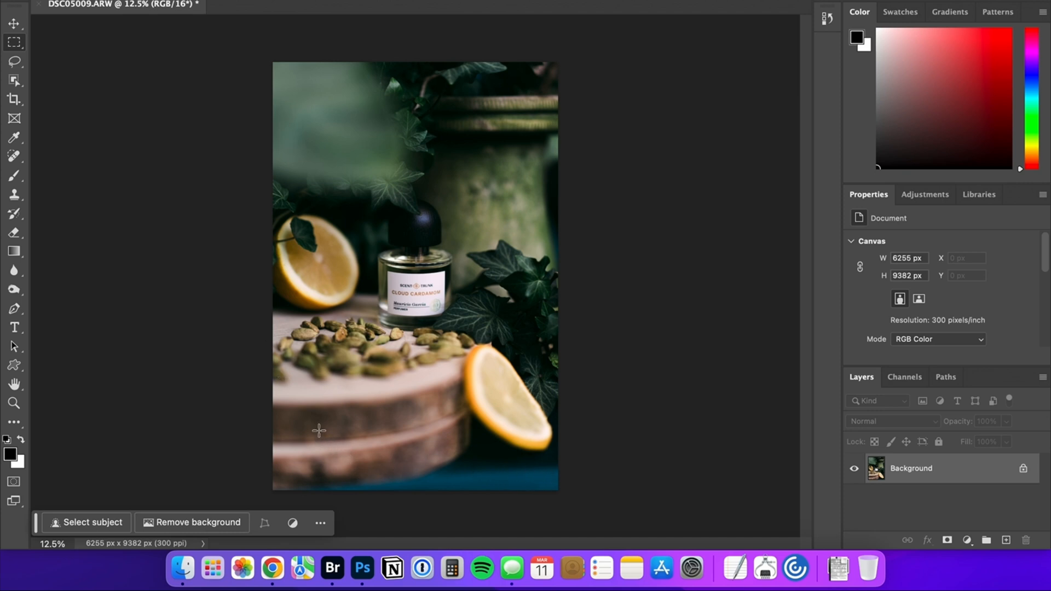
Generate an "ivy foreground" fill in a rectangular selection over the blue strip and wood base along the photo's lower edge.
drag(318, 430, 593, 521)
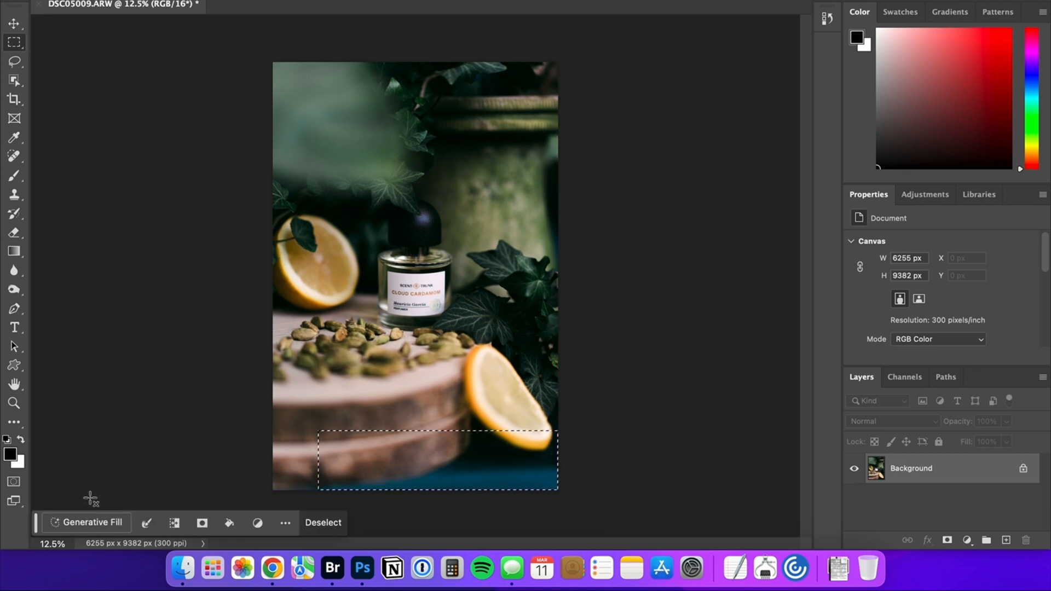
click(91, 523)
text(ivy f)
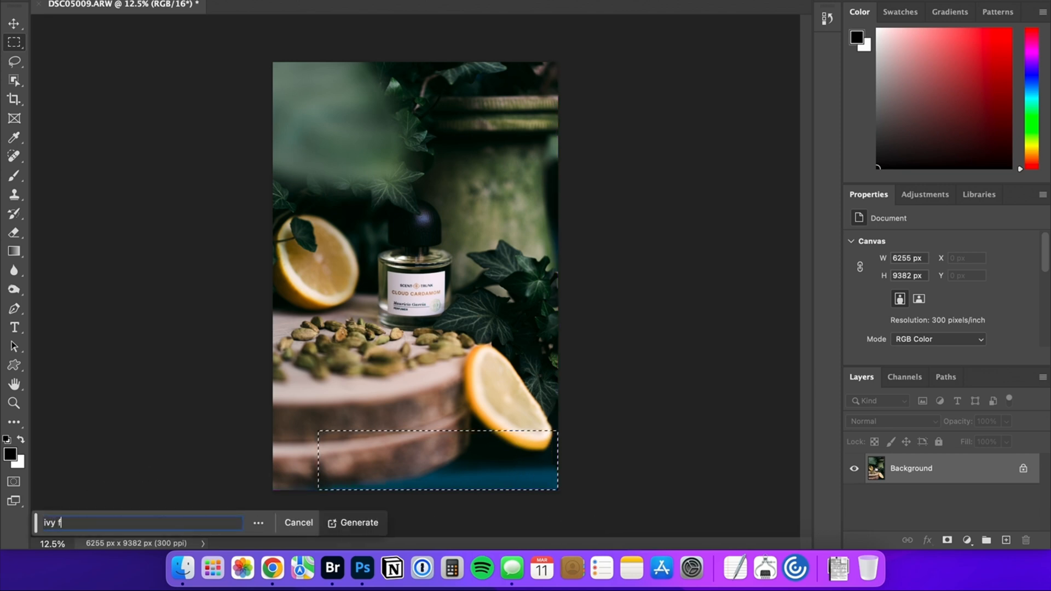
text(oreground)
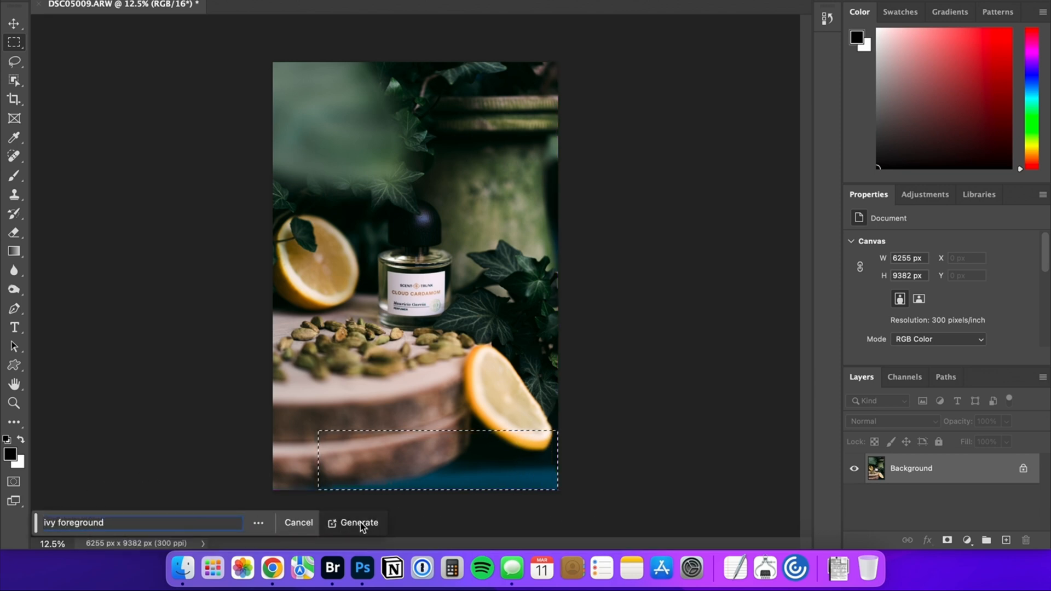
click(359, 522)
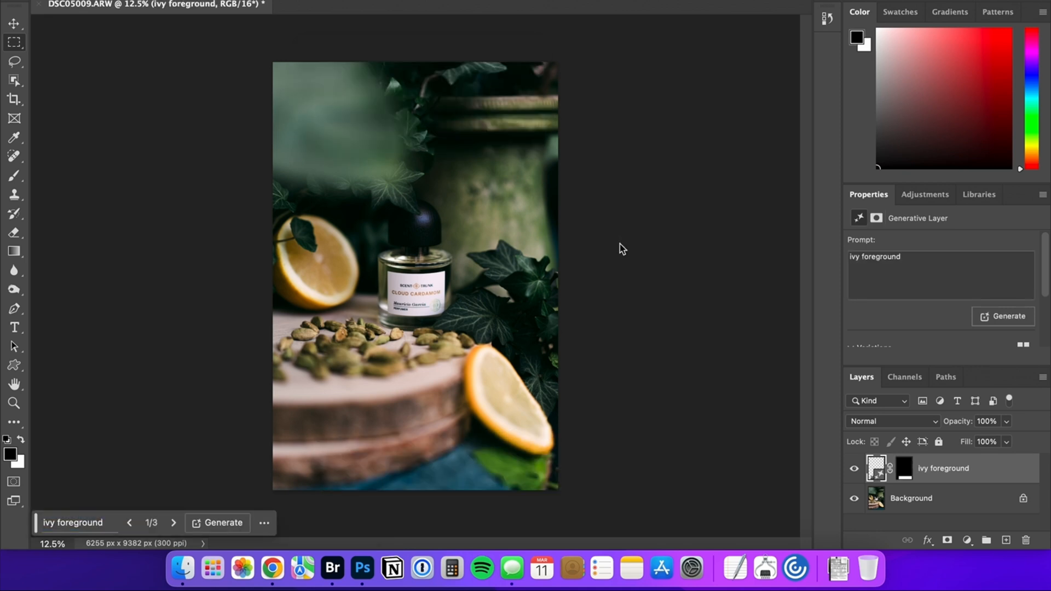
Generate more ivy foreground variations, keep the third of six, and flatten it into the background.
click(174, 522)
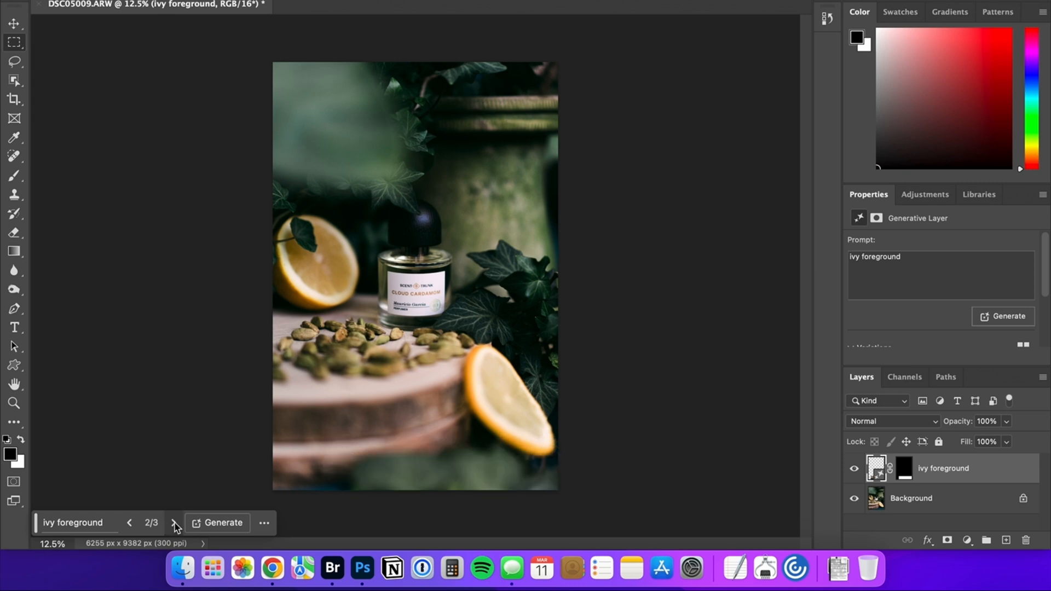
click(213, 524)
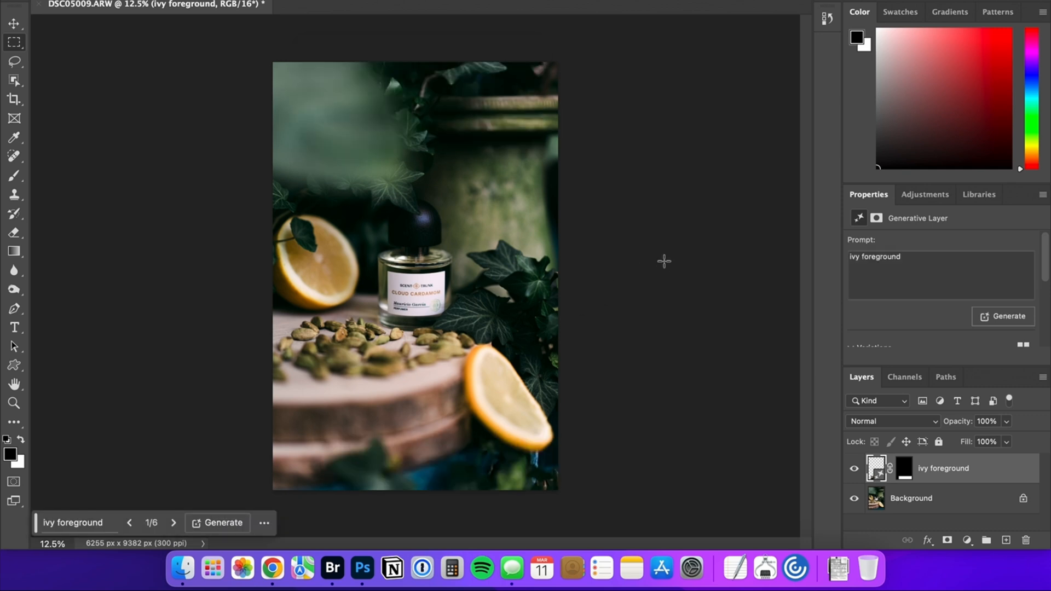
click(174, 522)
click(174, 523)
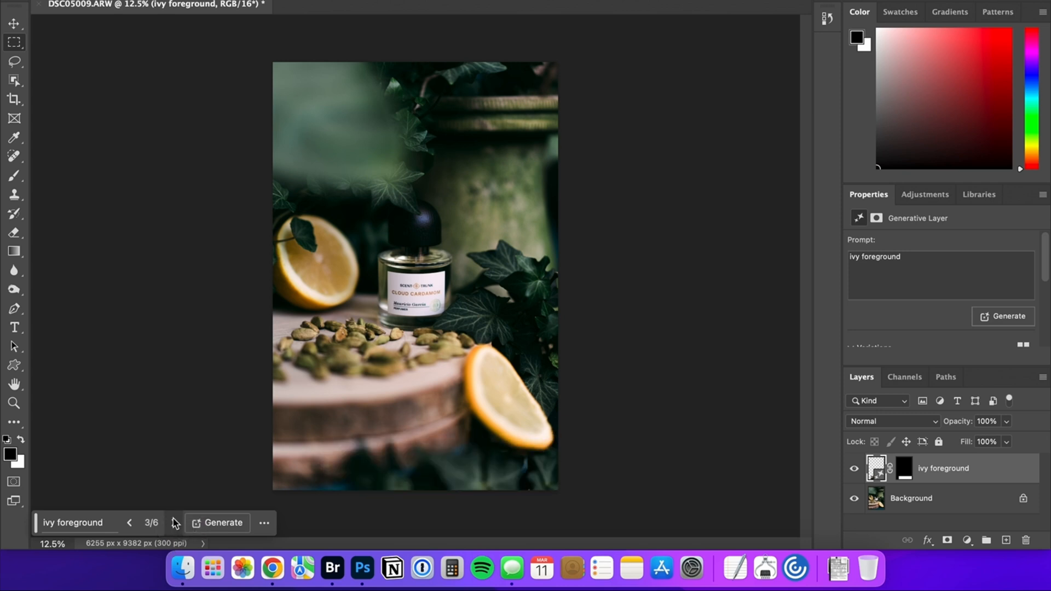
click(328, 494)
click(973, 539)
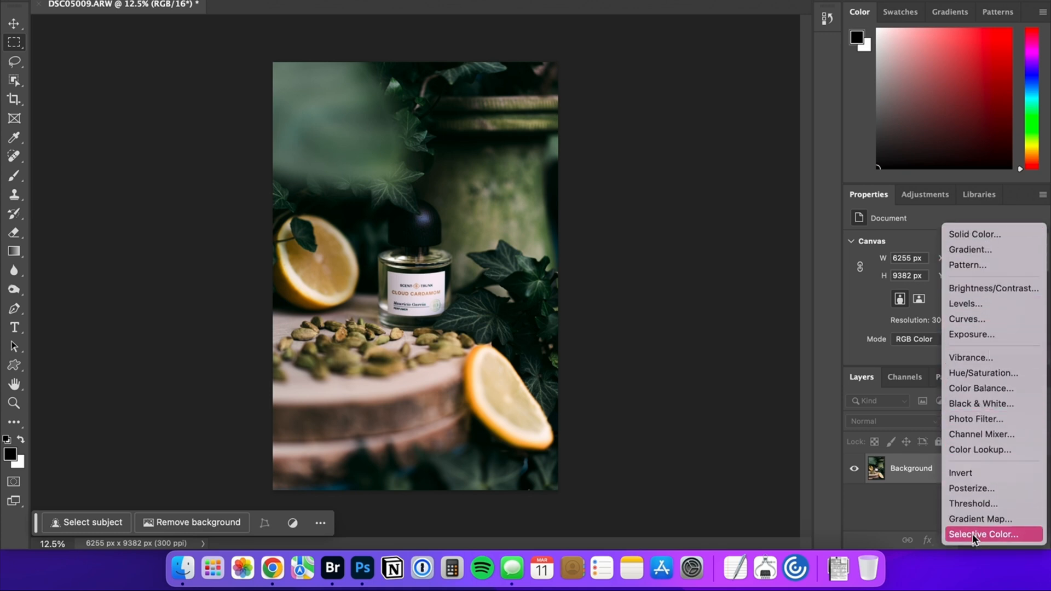
click(869, 509)
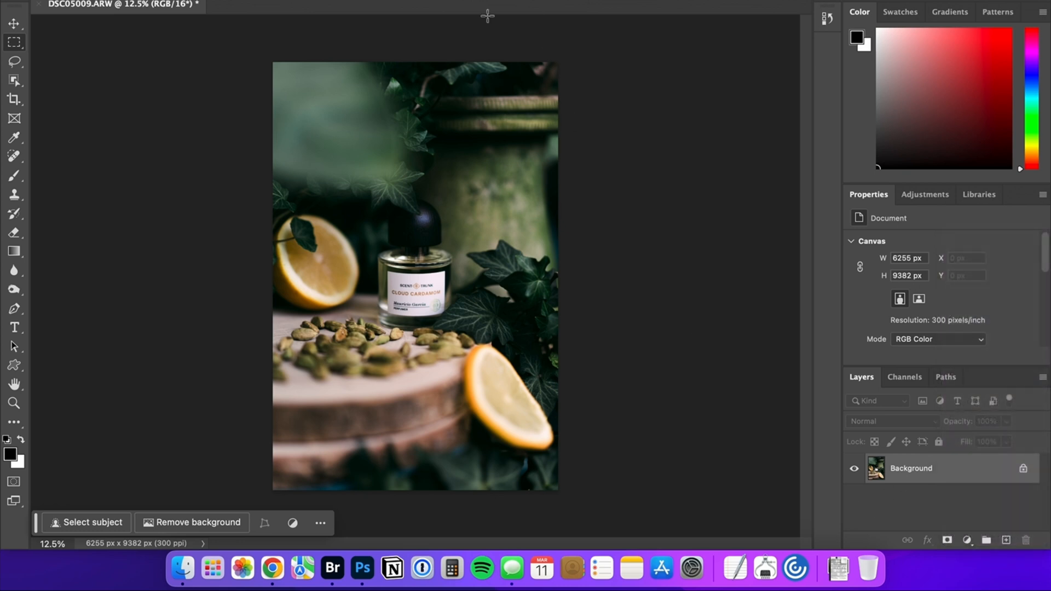
click(378, 0)
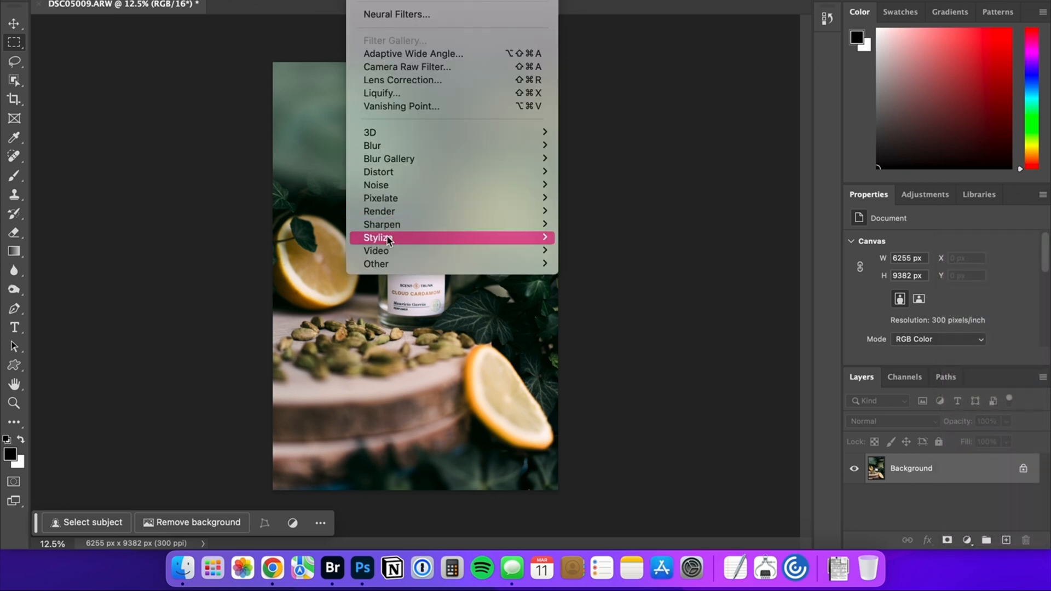
mouse_move(396, 0)
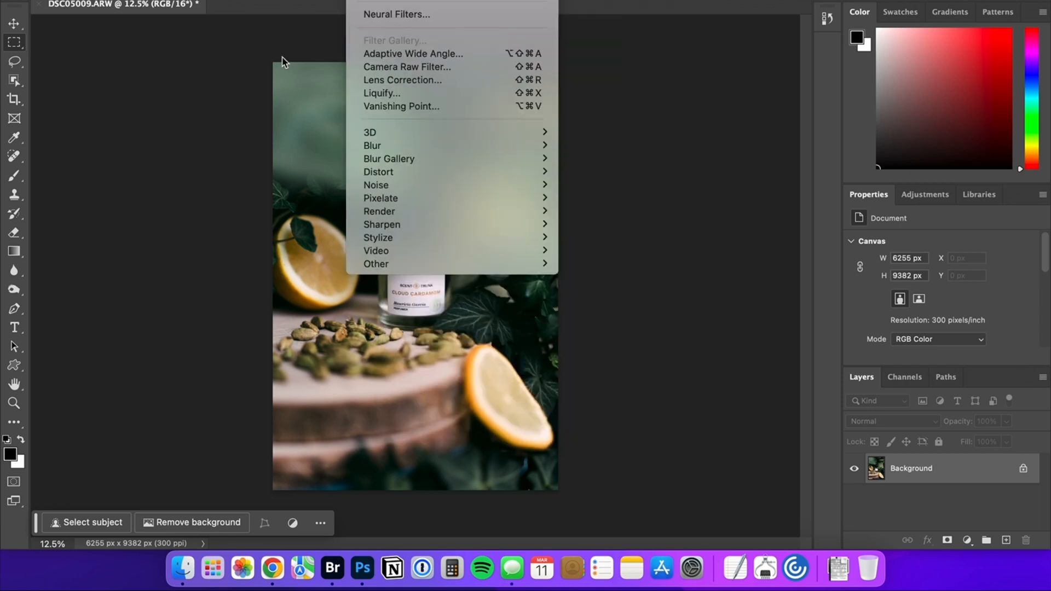
click(230, 141)
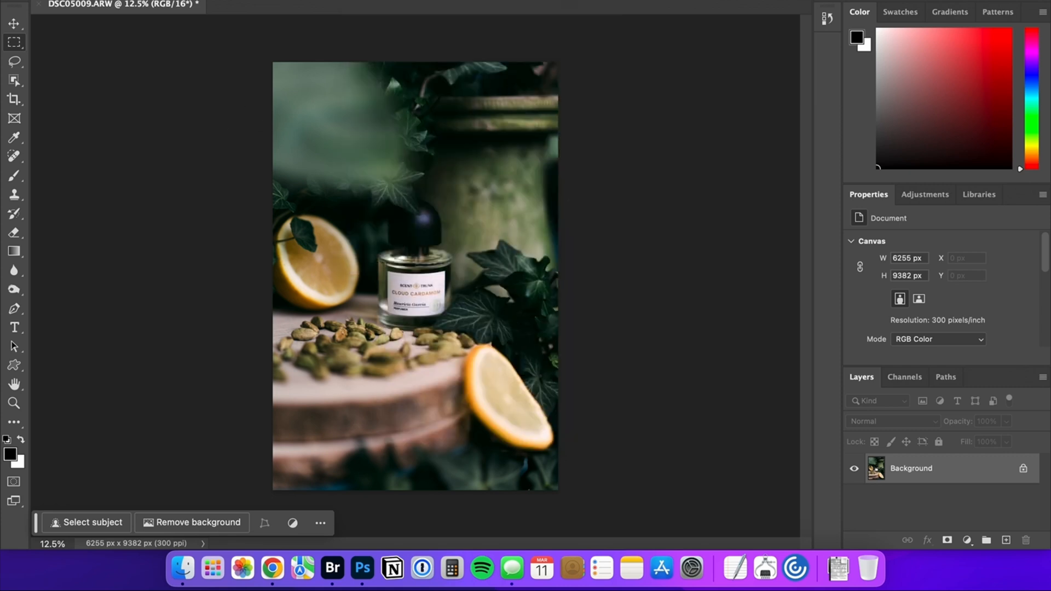
Save a JPEG copy of the photo named cardamom in the Fragrance folder, with maximum quality 12 and baseline standard format.
click(134, 0)
click(181, 121)
click(505, 141)
click(481, 122)
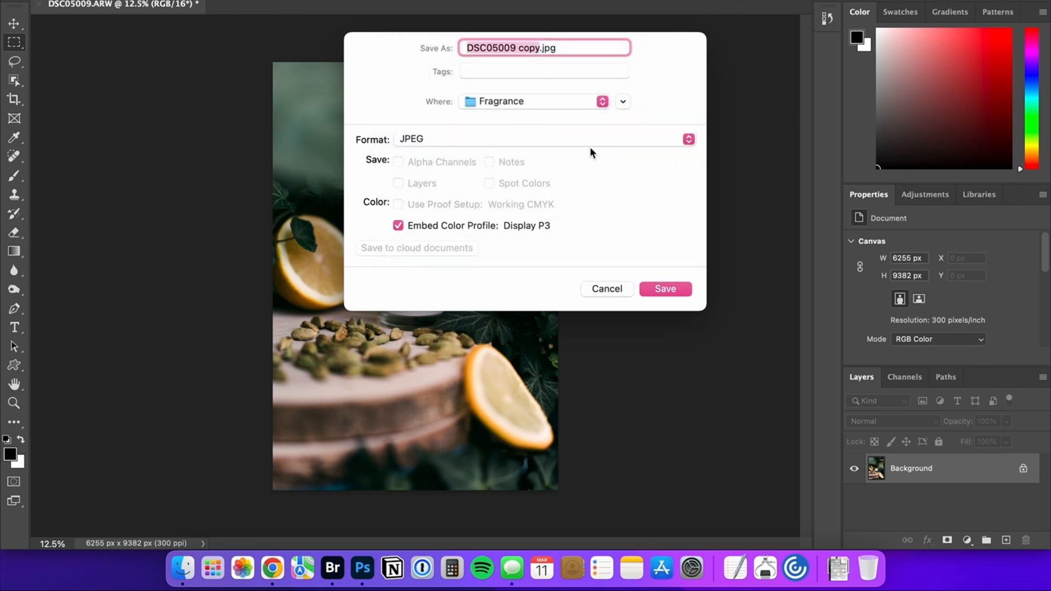
text(cardamom)
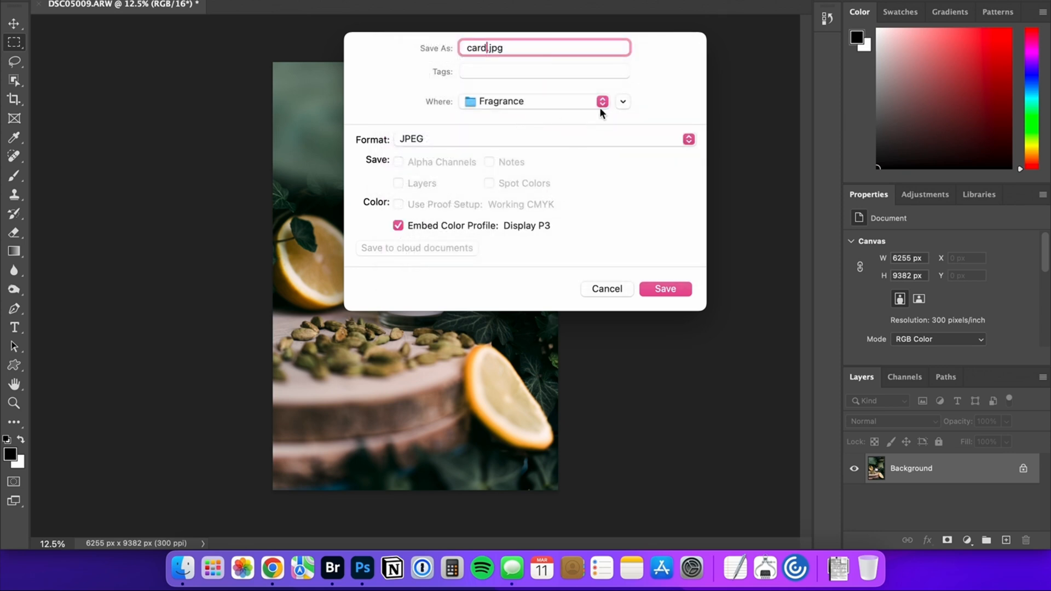
click(657, 288)
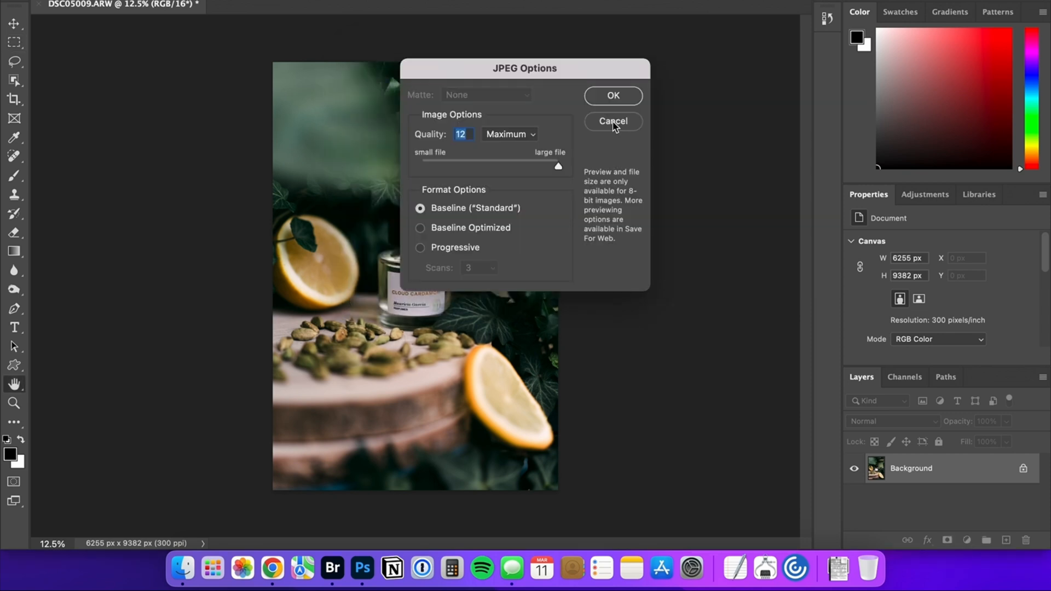
click(613, 122)
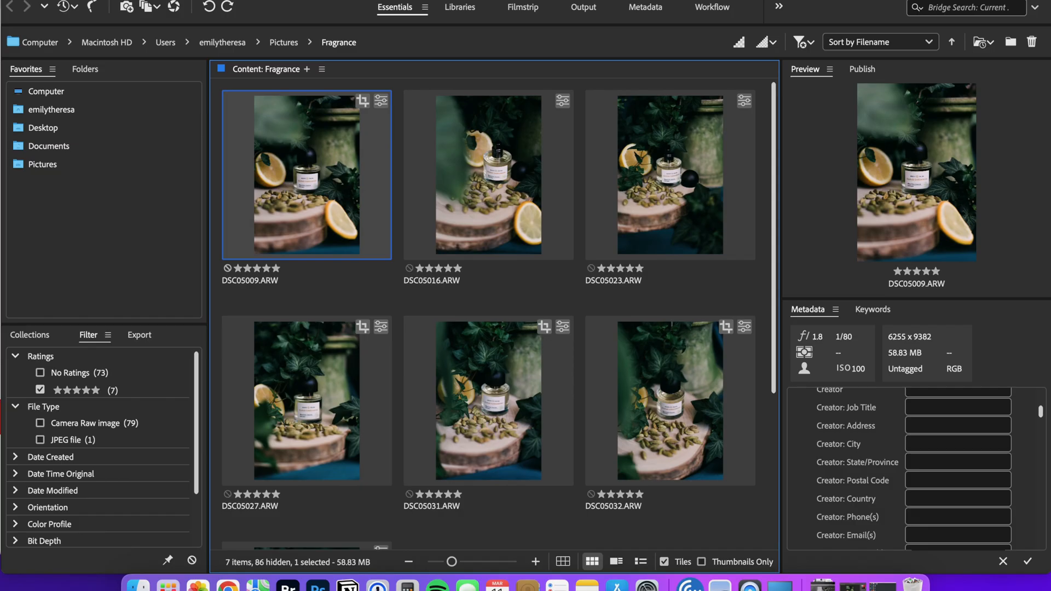